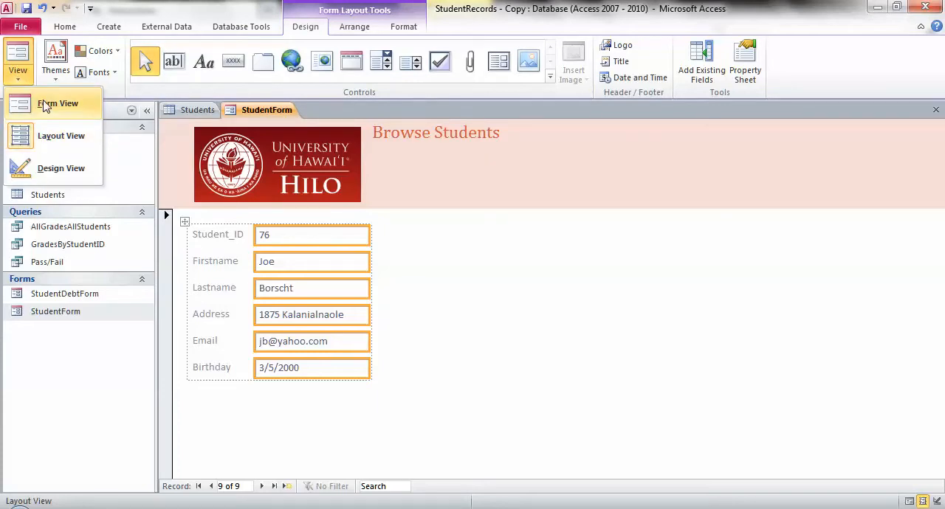
Step: Show StudentForm in Form View and browse its records, including the first, last and blank new record
click(47, 104)
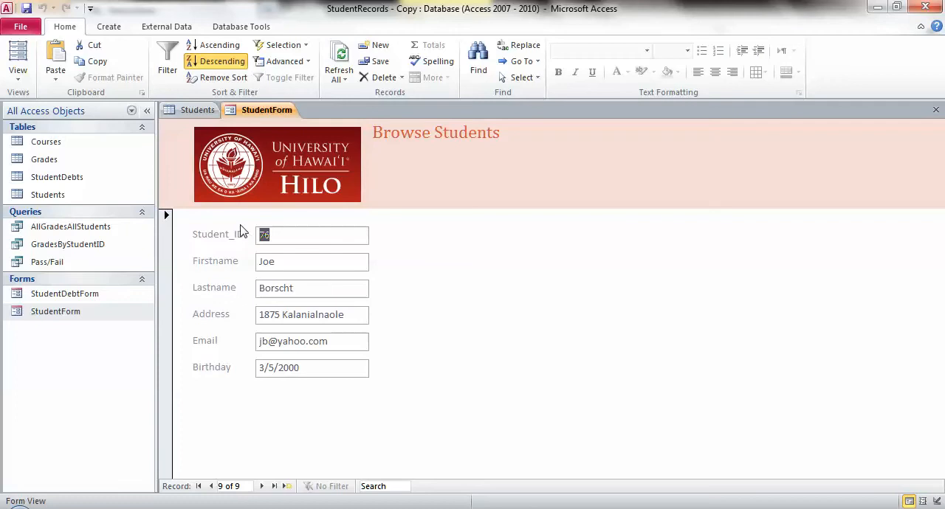
click(262, 486)
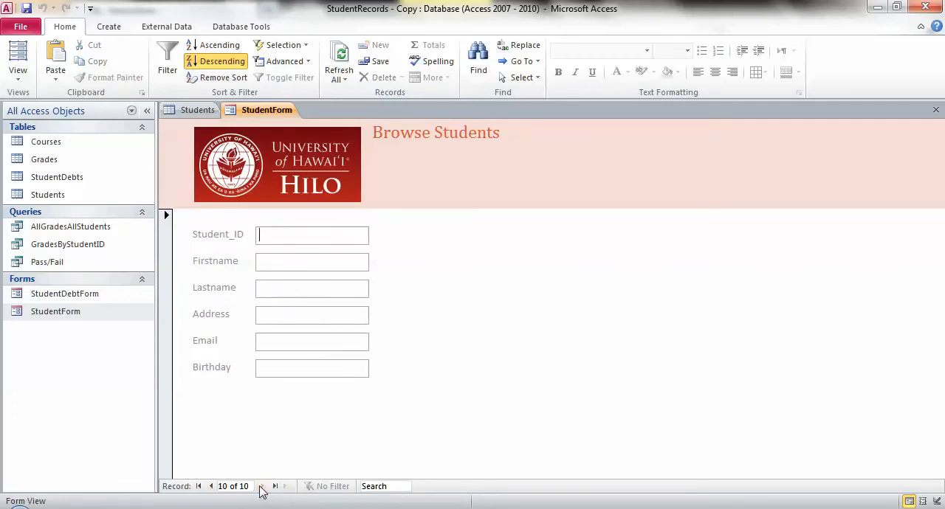
click(211, 487)
click(212, 487)
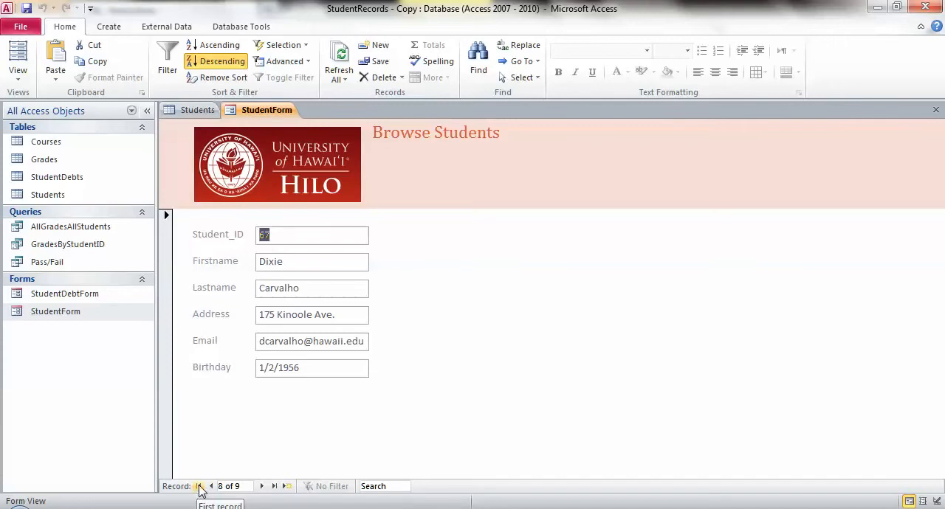
click(199, 487)
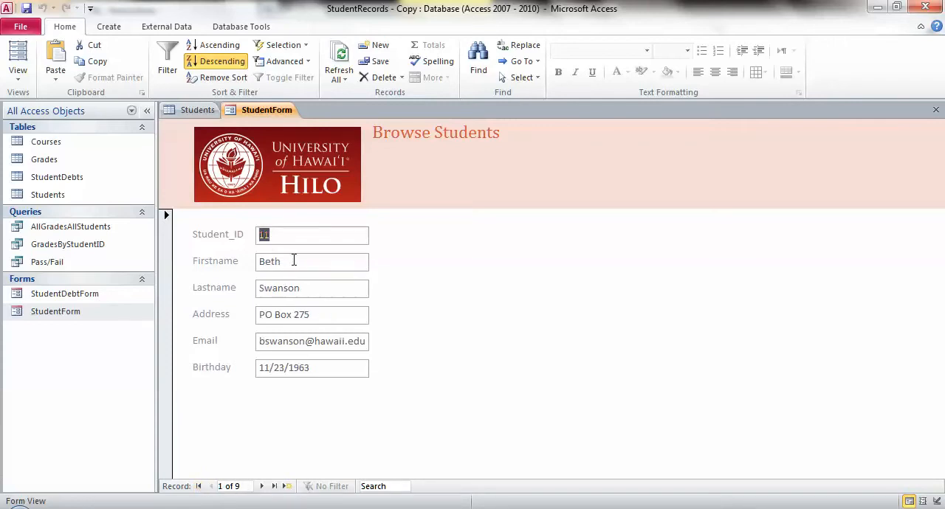
click(262, 486)
click(262, 486)
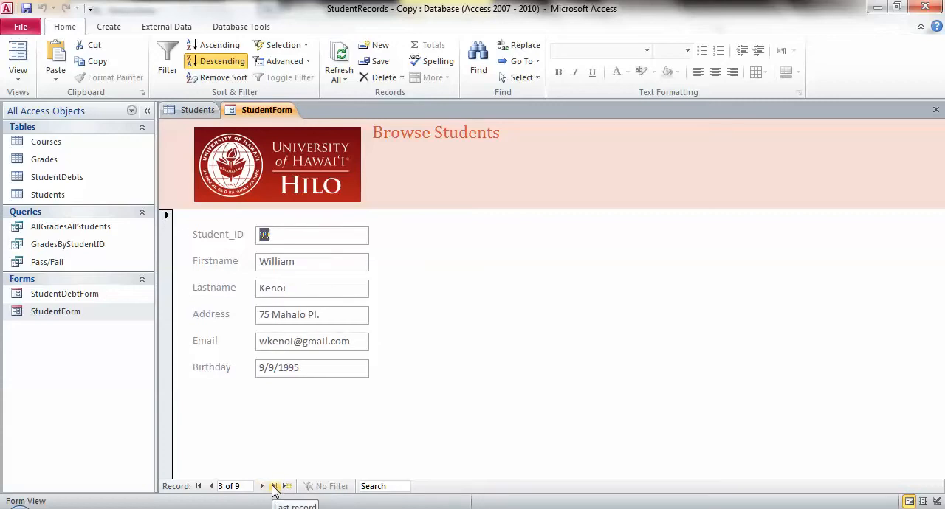
click(274, 487)
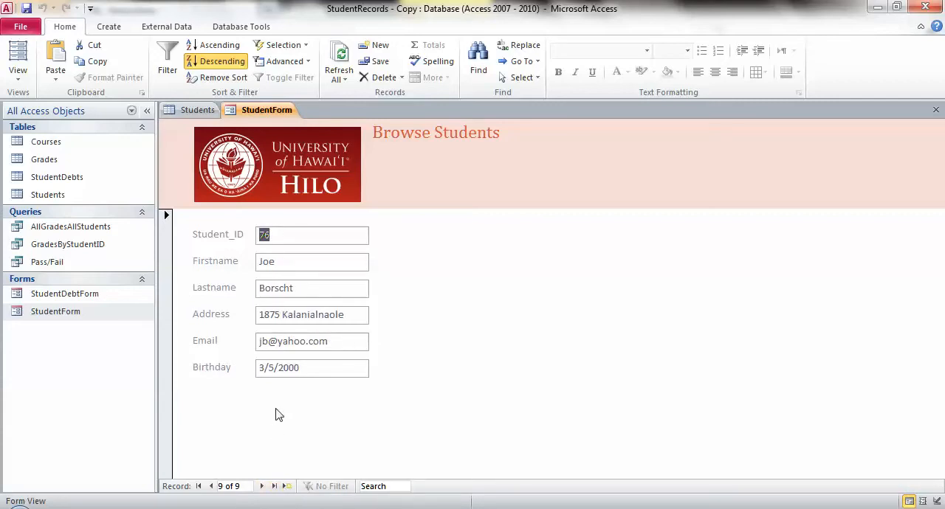
click(263, 489)
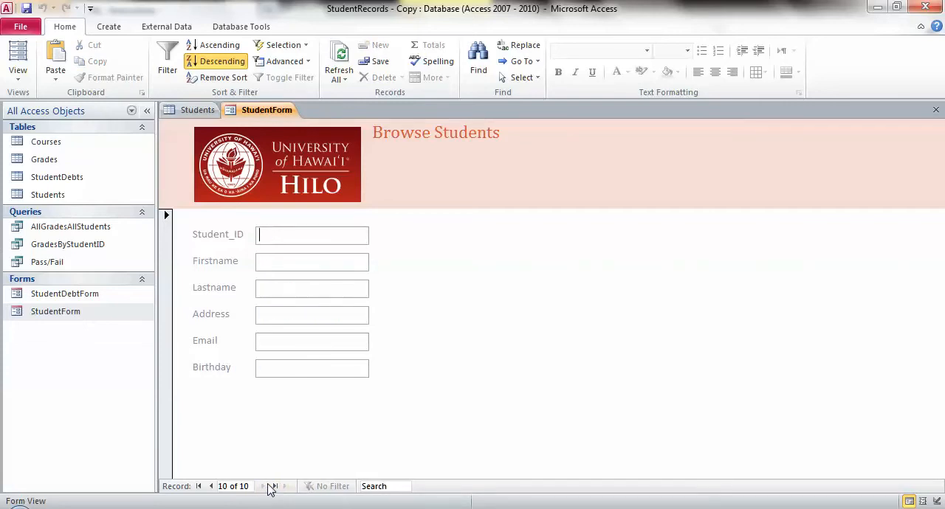
click(211, 486)
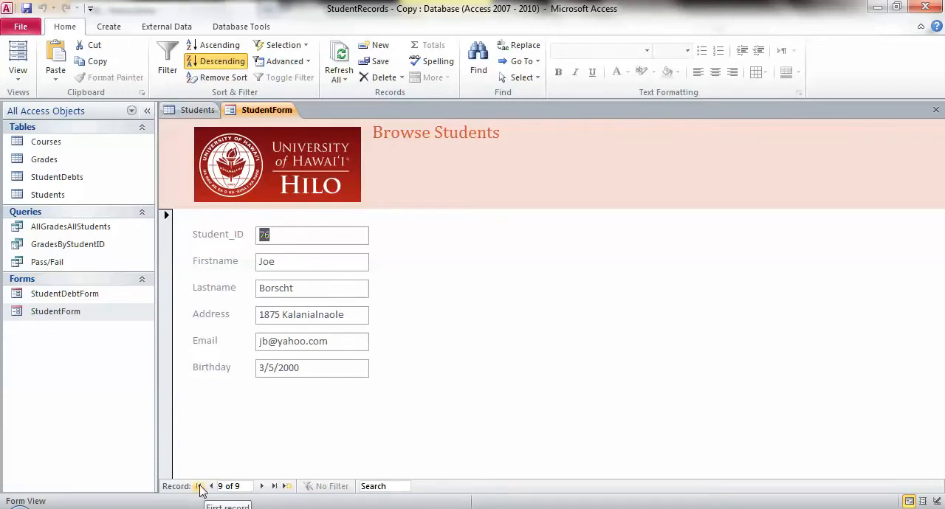
click(198, 486)
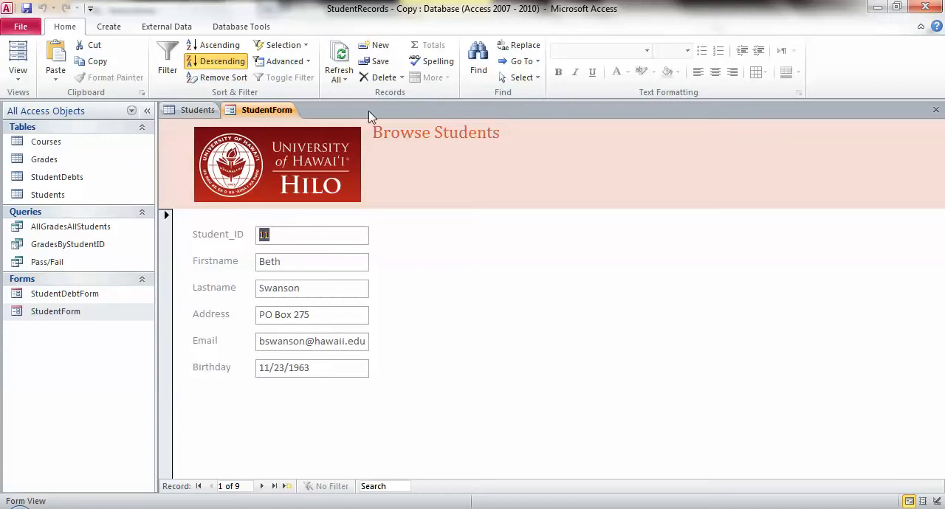
Step: Switch StudentForm to Layout View and apply the built-in Elemental theme
click(18, 74)
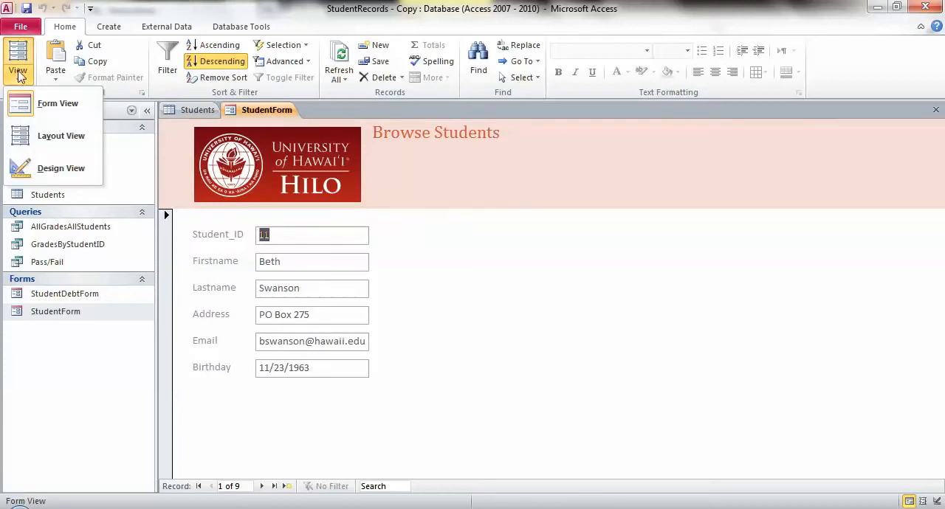
click(45, 139)
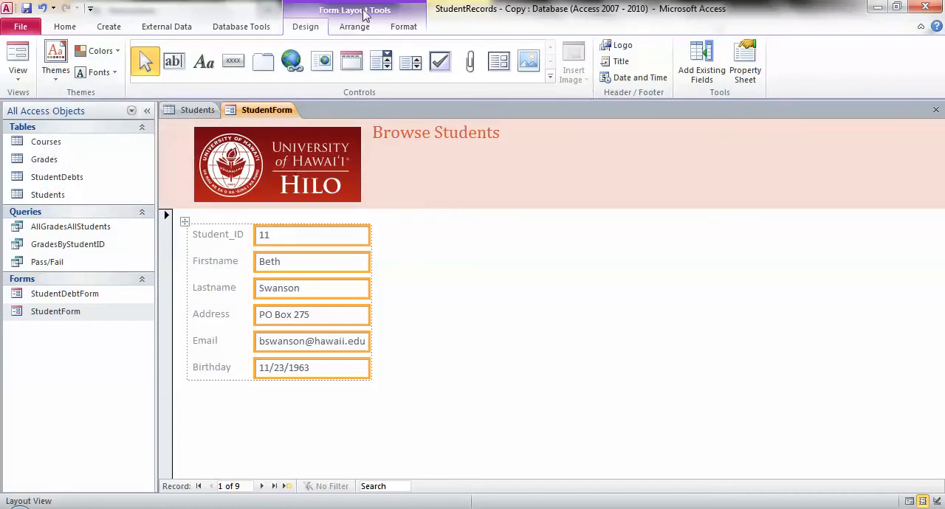
click(57, 79)
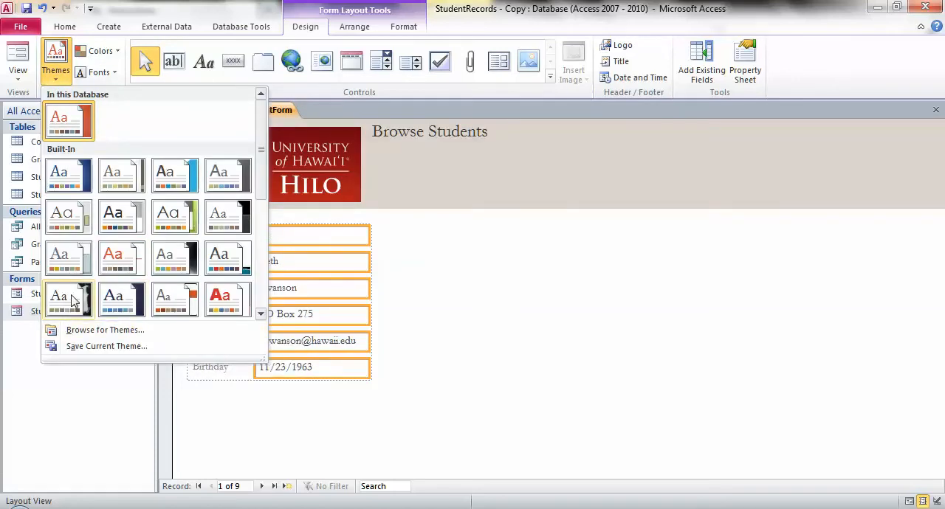
click(112, 305)
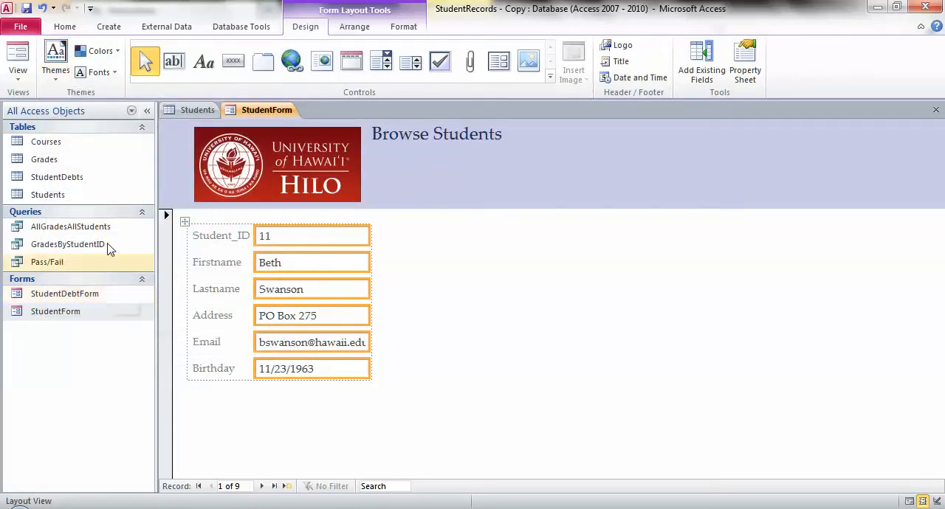
Step: Set the form's theme colors to Essential and its theme fonts to Apex
click(118, 55)
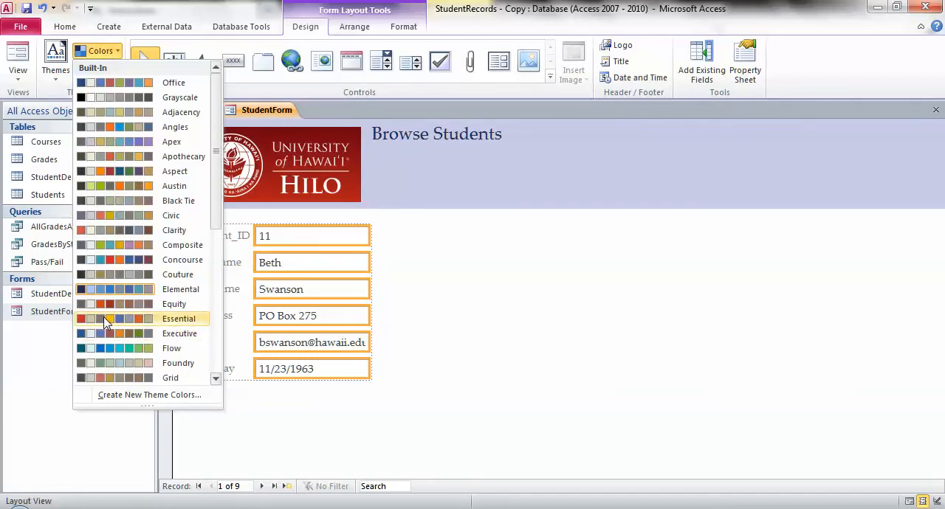
click(105, 320)
click(98, 72)
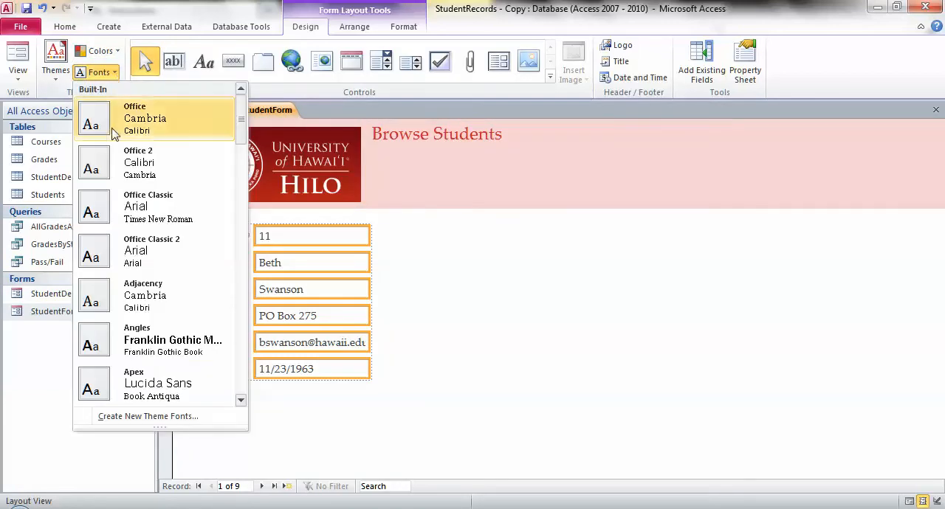
click(155, 380)
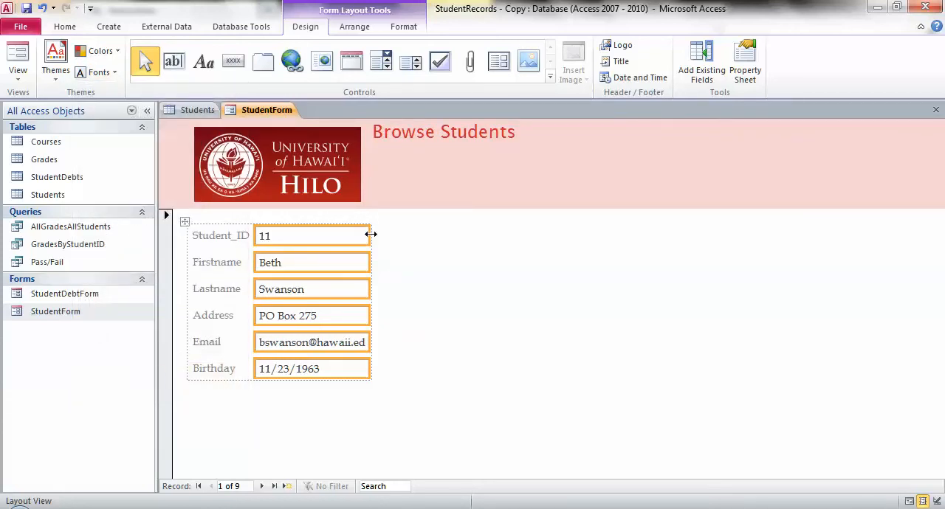
Step: Widen the column of text boxes enough to fit the full email, and insert two empty layout columns to its right
drag(370, 234, 392, 234)
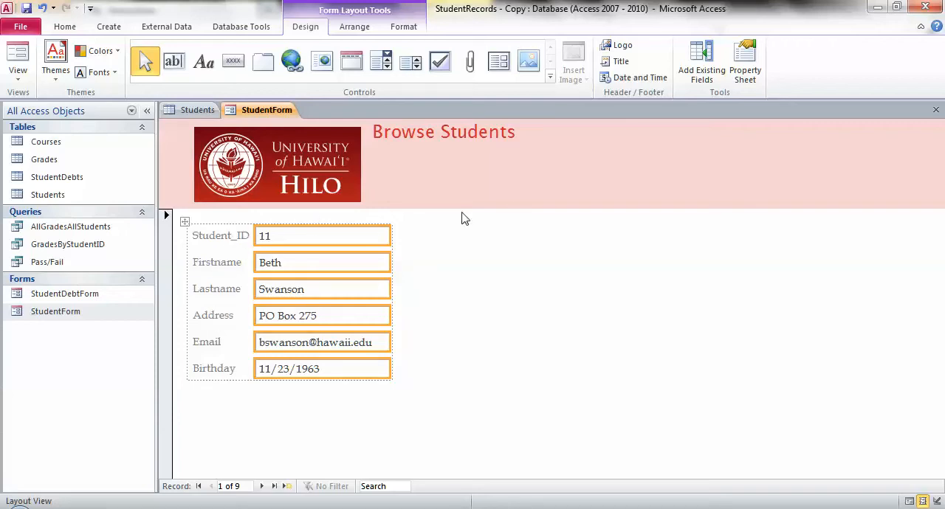
right_click(333, 226)
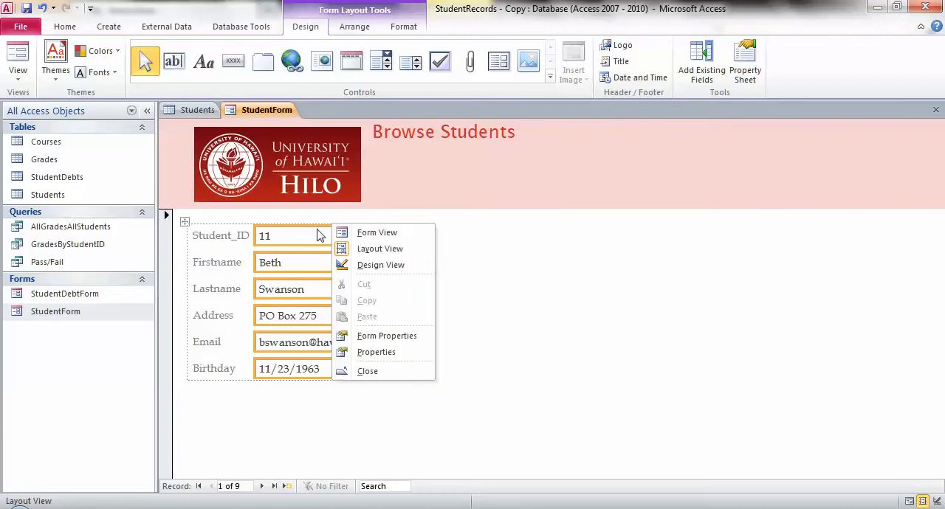
key(Escape)
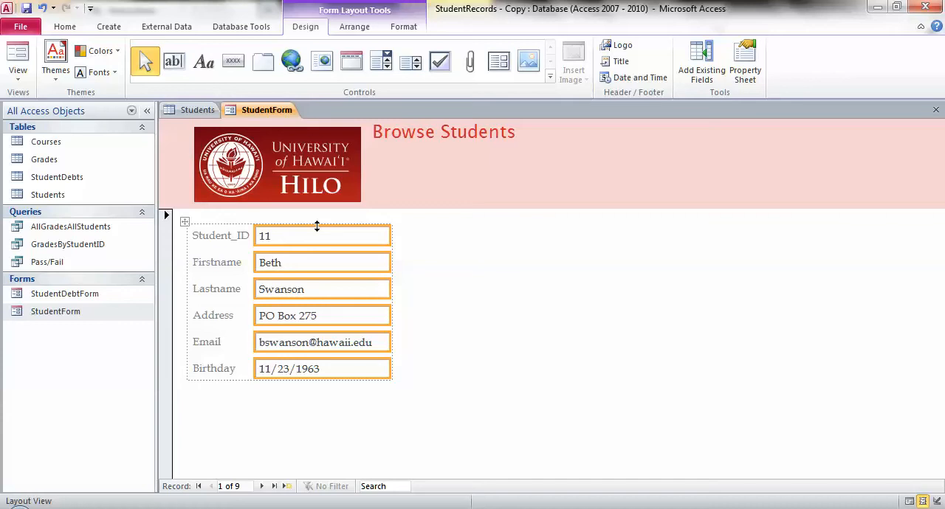
click(323, 225)
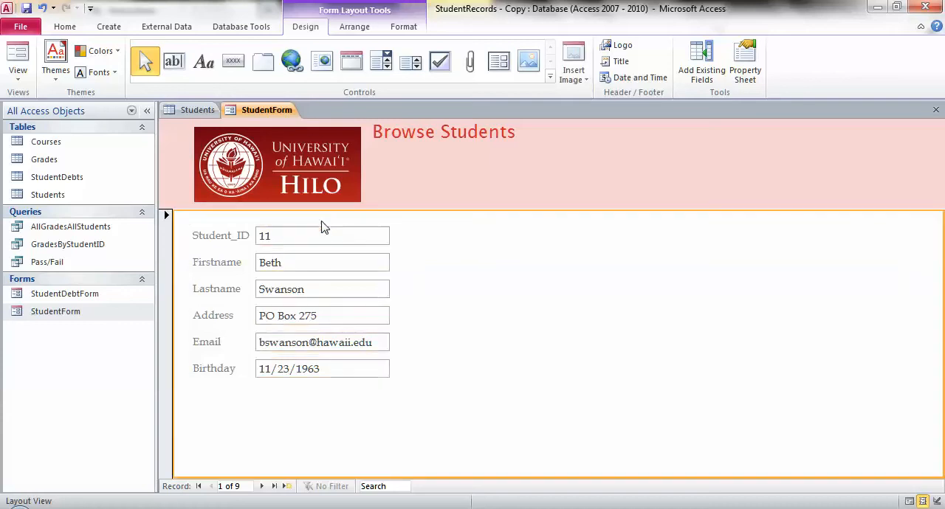
click(319, 230)
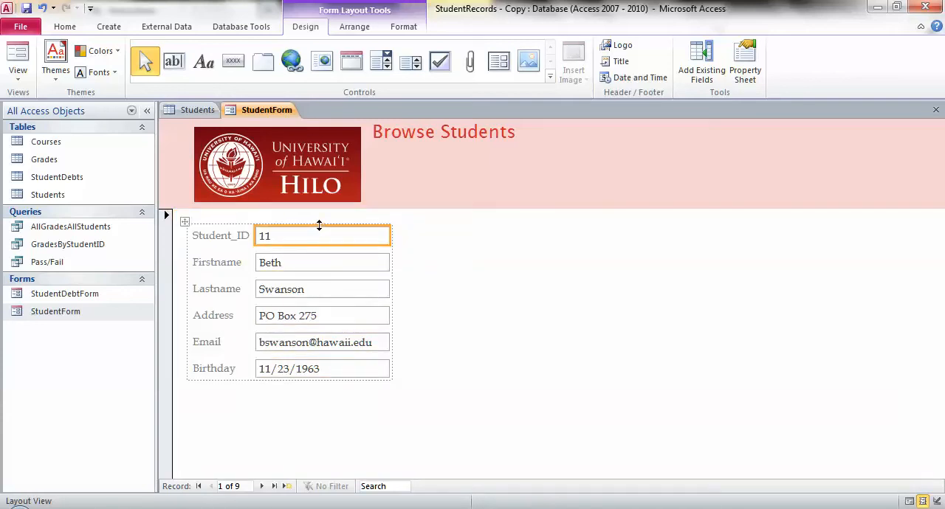
click(319, 224)
click(323, 221)
right_click(325, 231)
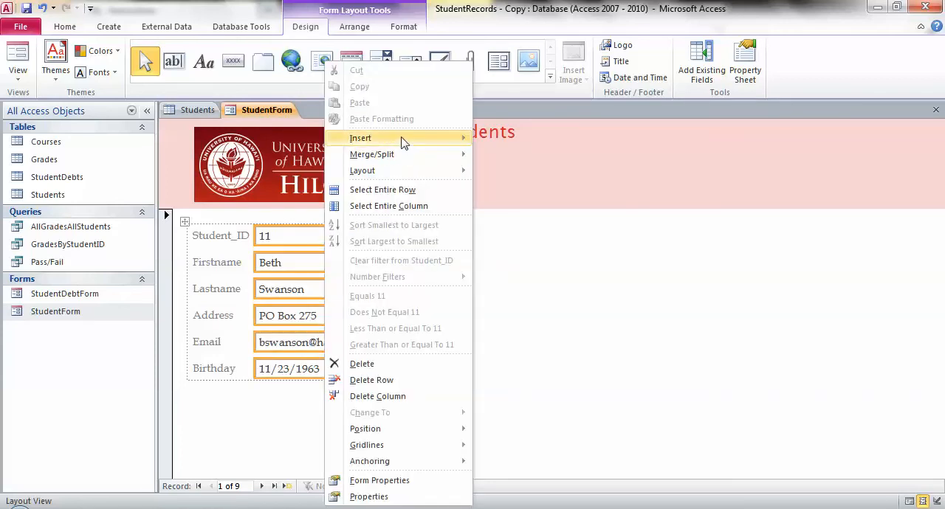
mouse_move(418, 141)
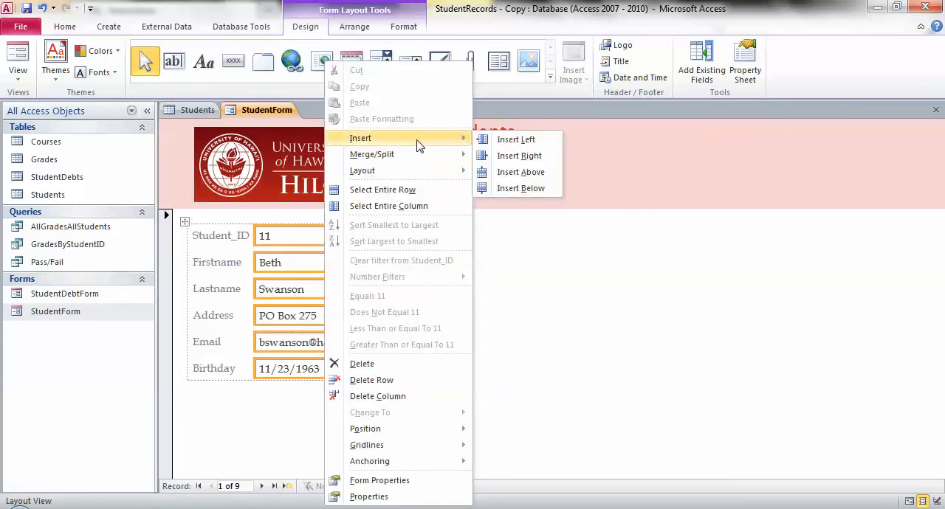
click(519, 156)
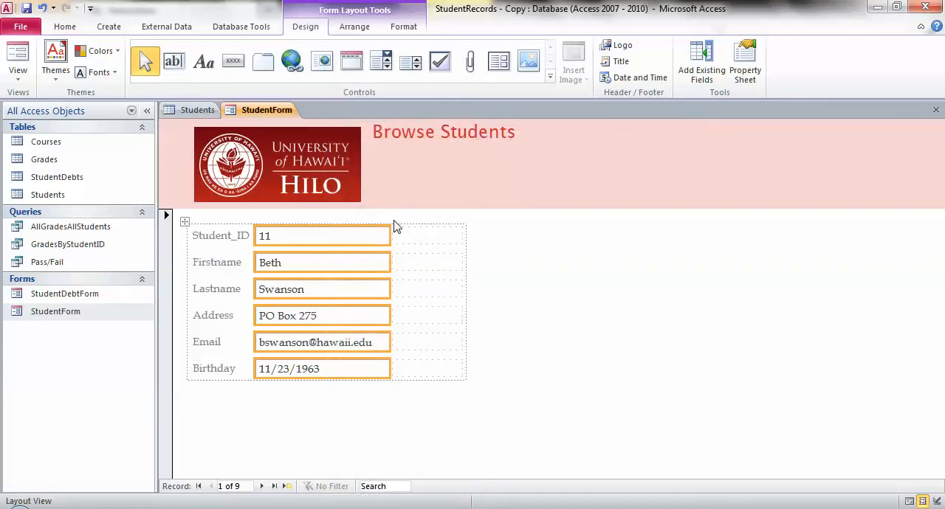
right_click(343, 226)
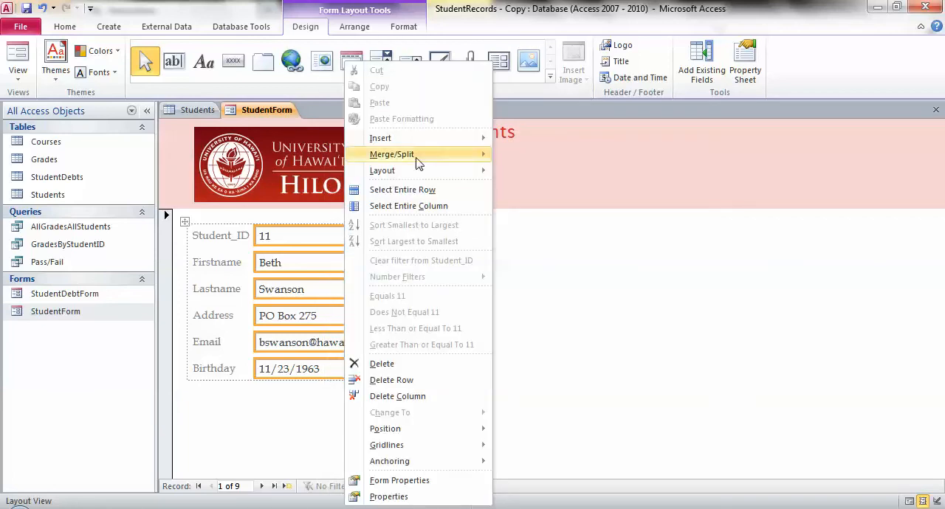
mouse_move(443, 139)
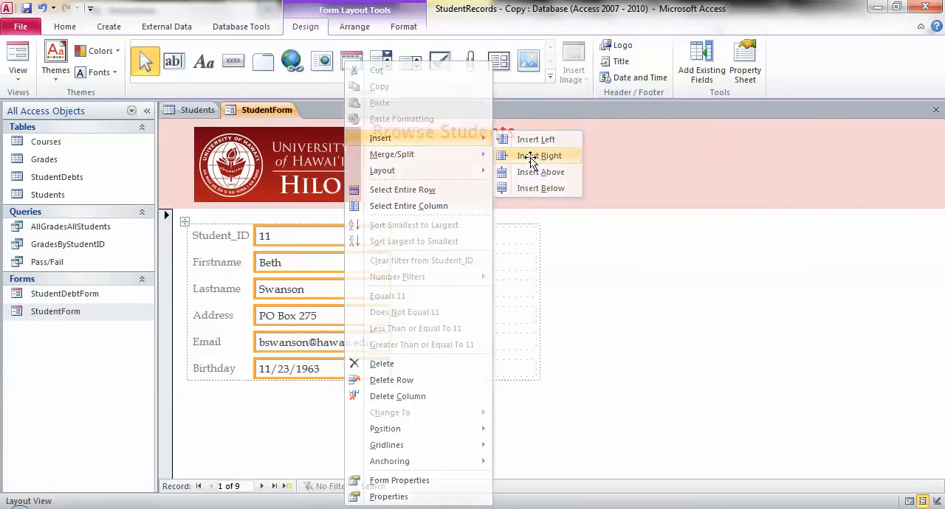
click(532, 158)
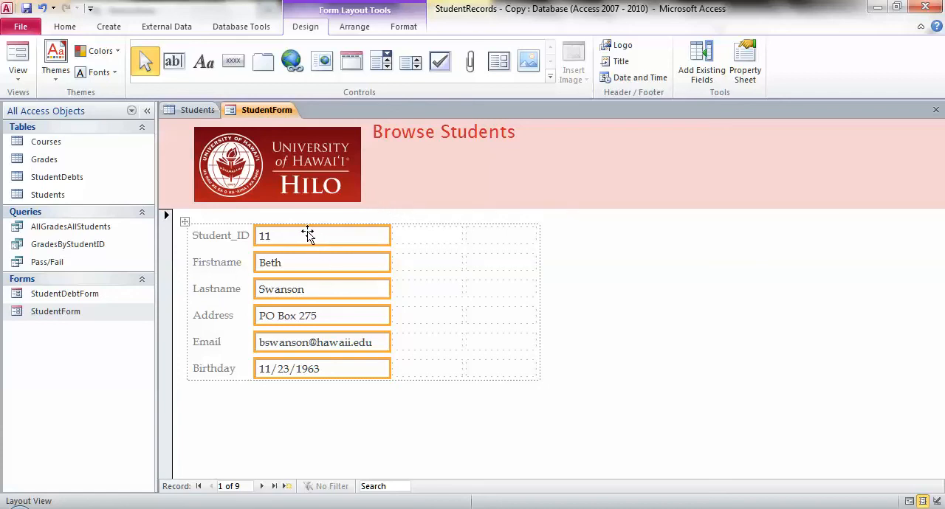
Step: Move only the Student_ID text box into the empty layout cell right of the Firstname text box
drag(307, 235, 424, 267)
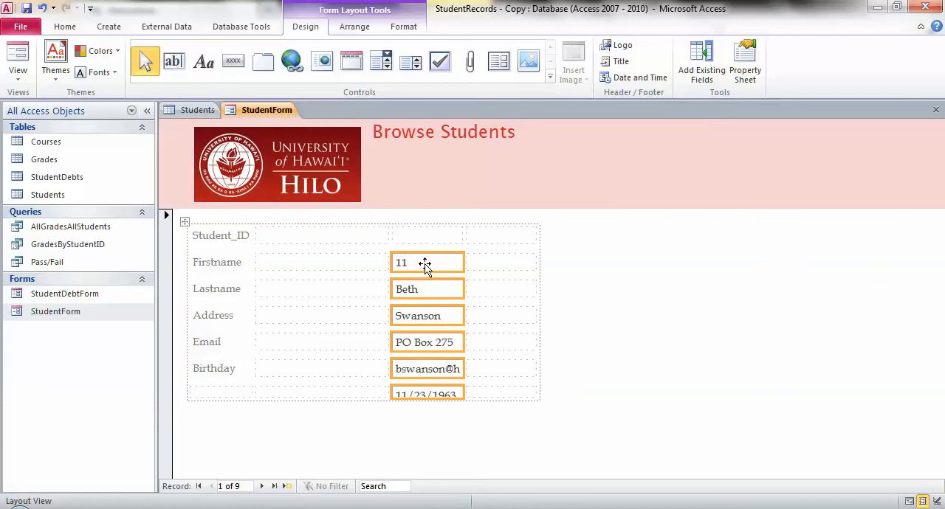
key(ctrl+z)
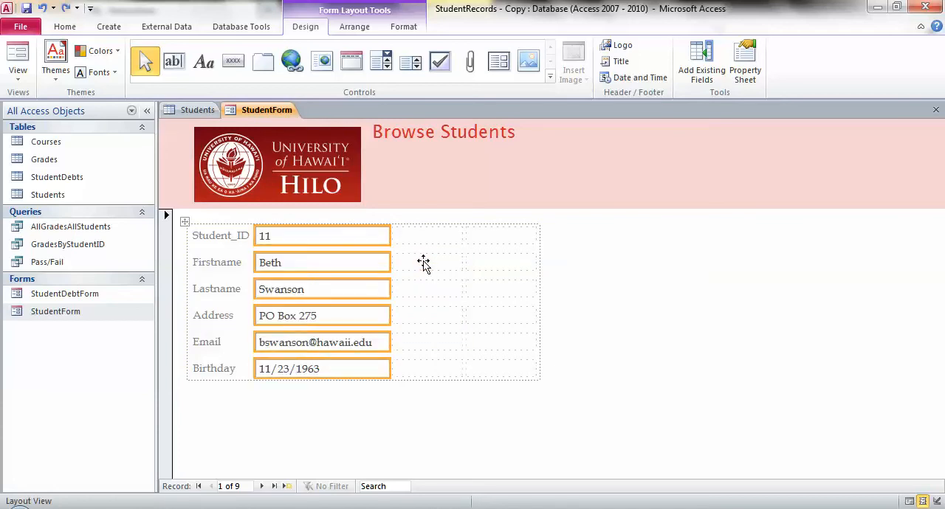
click(337, 238)
drag(330, 234, 418, 263)
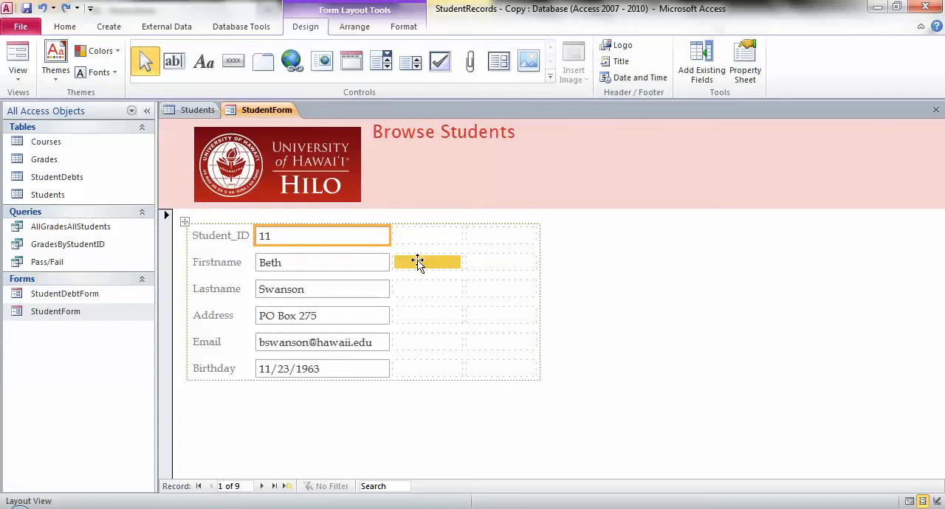
drag(418, 263, 418, 262)
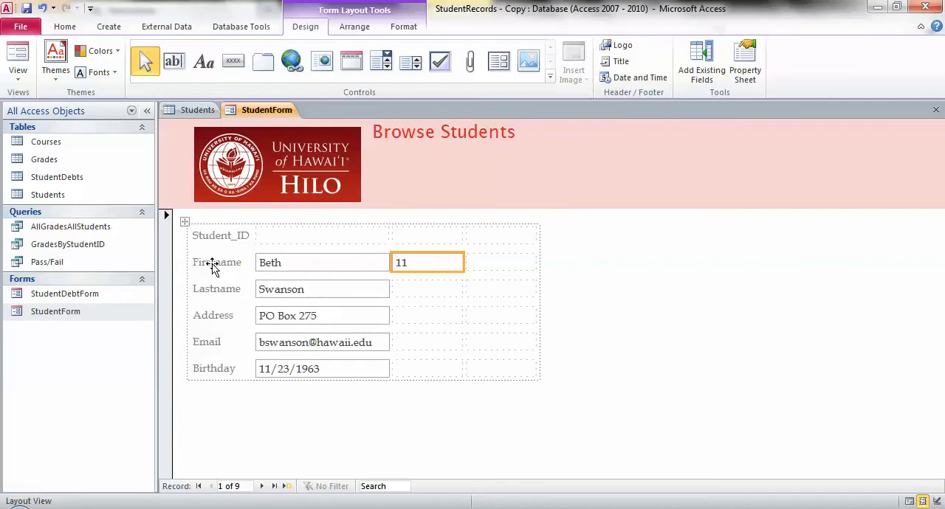
Step: Move the Firstname, Lastname and Address labels into the top layout row, side by side after the Student_ID label
drag(213, 266, 289, 235)
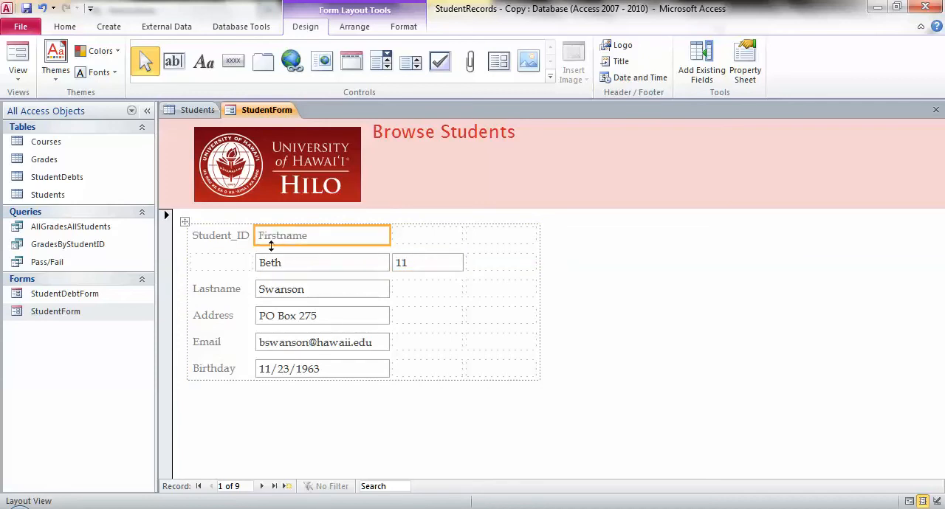
click(229, 289)
drag(229, 290, 417, 236)
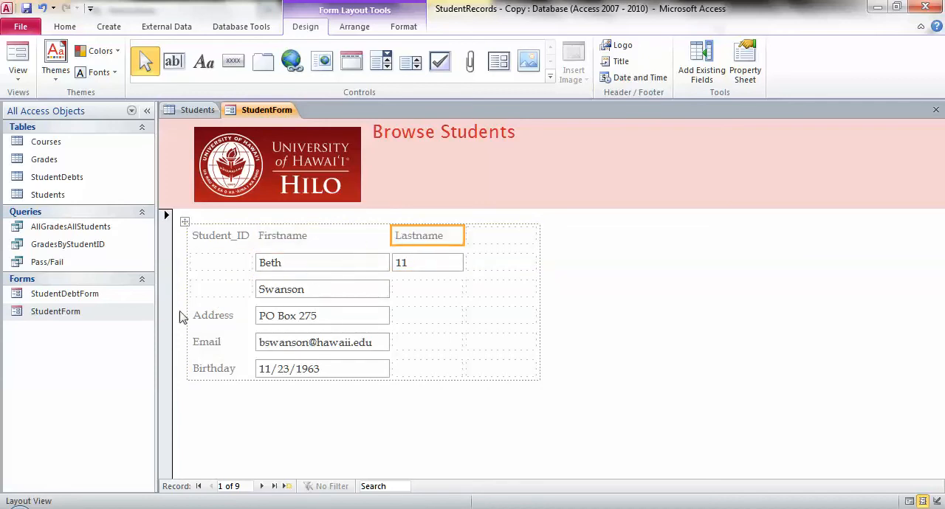
drag(218, 319, 490, 244)
Step: Place the Student_ID, Lastname and Address text boxes in the second layout row, each directly beneath its own label
drag(426, 264, 221, 263)
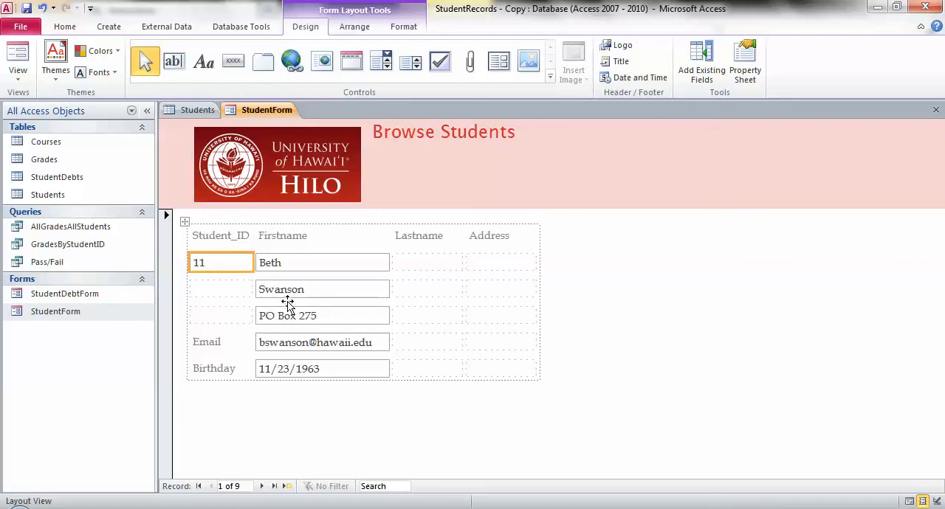
drag(313, 294, 420, 264)
drag(310, 314, 495, 264)
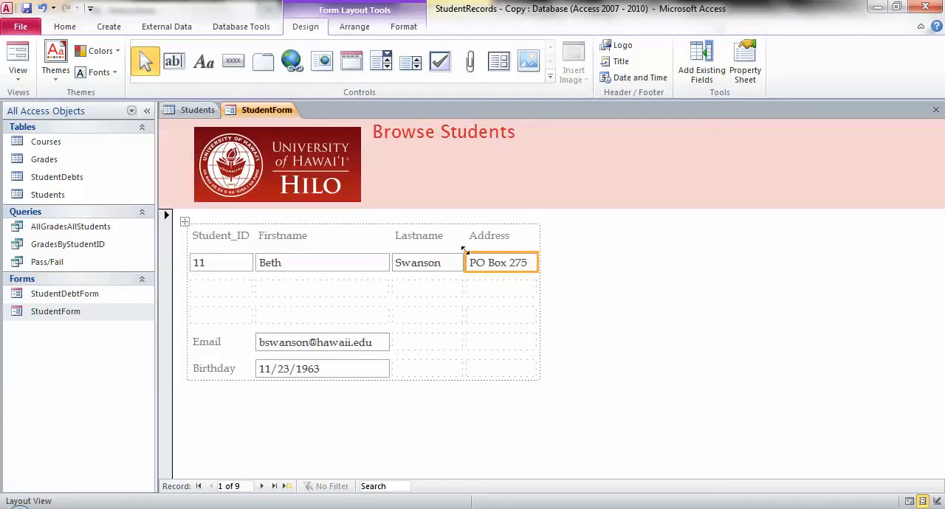
Step: Widen the Address and Lastname columns of the form layout, giving Address the wider of the two
click(538, 245)
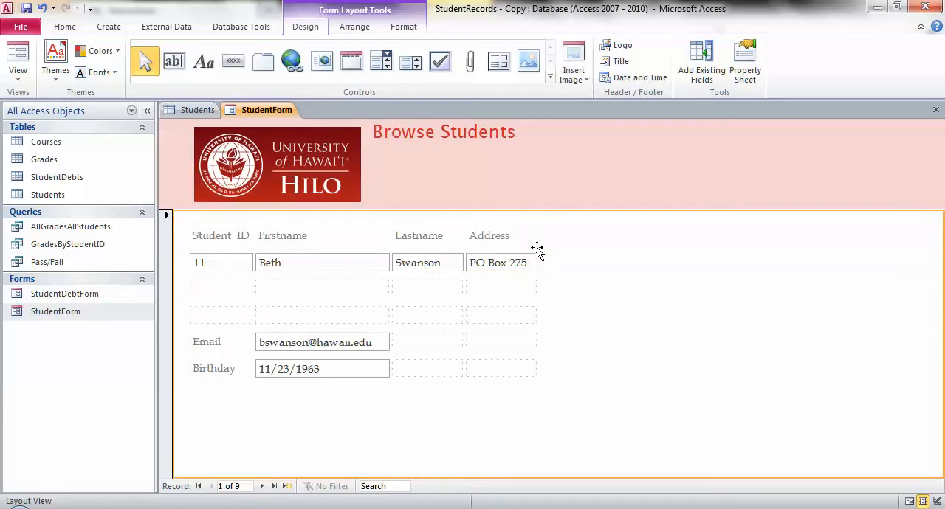
click(521, 267)
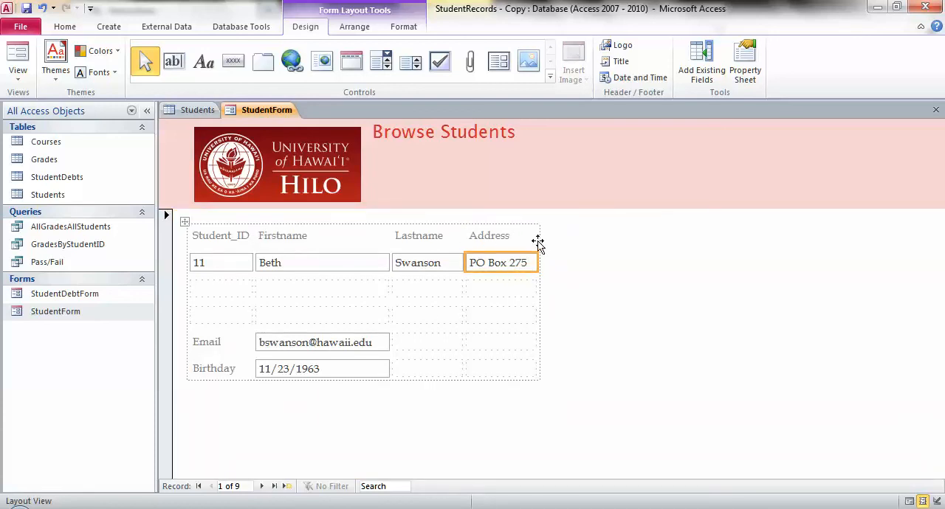
click(537, 241)
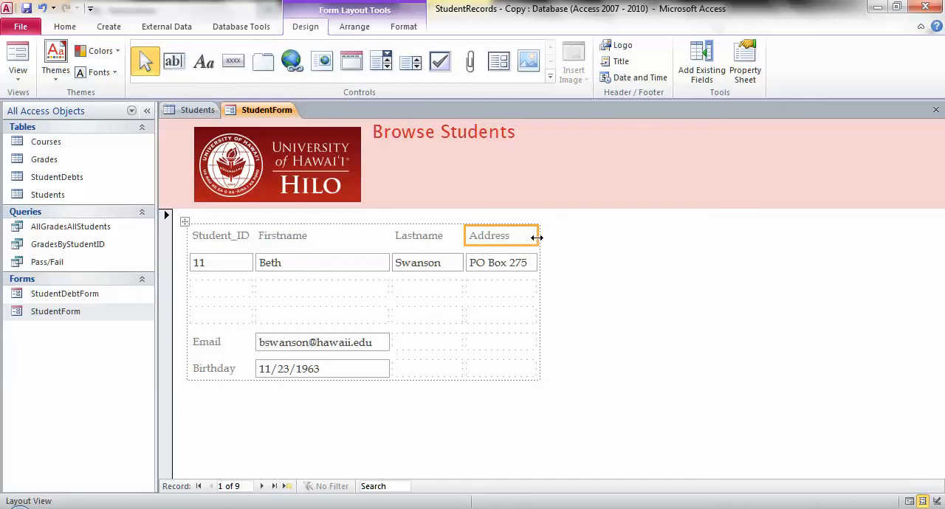
drag(537, 238, 588, 241)
drag(464, 236, 498, 236)
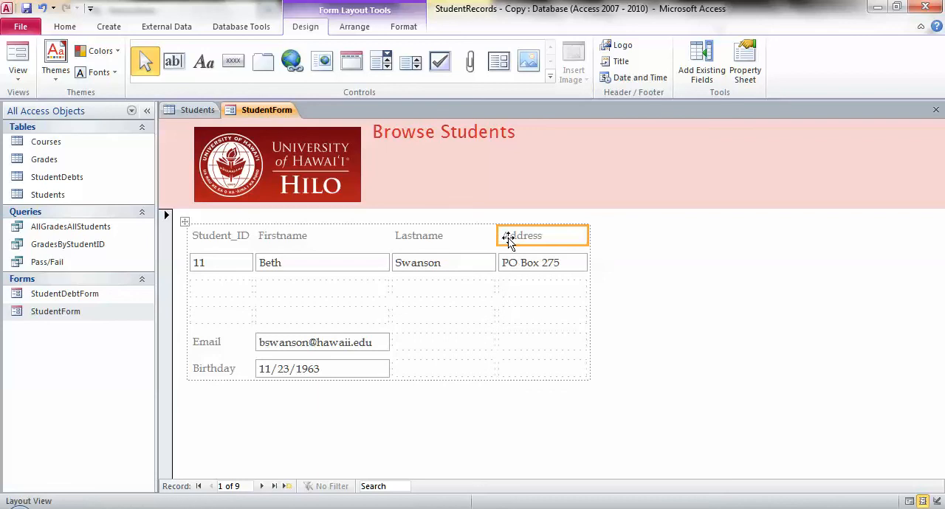
drag(594, 235, 630, 236)
Step: Move the Email label to the cell directly under the Student_ID text box, and its text box to the cell beneath that label
click(213, 345)
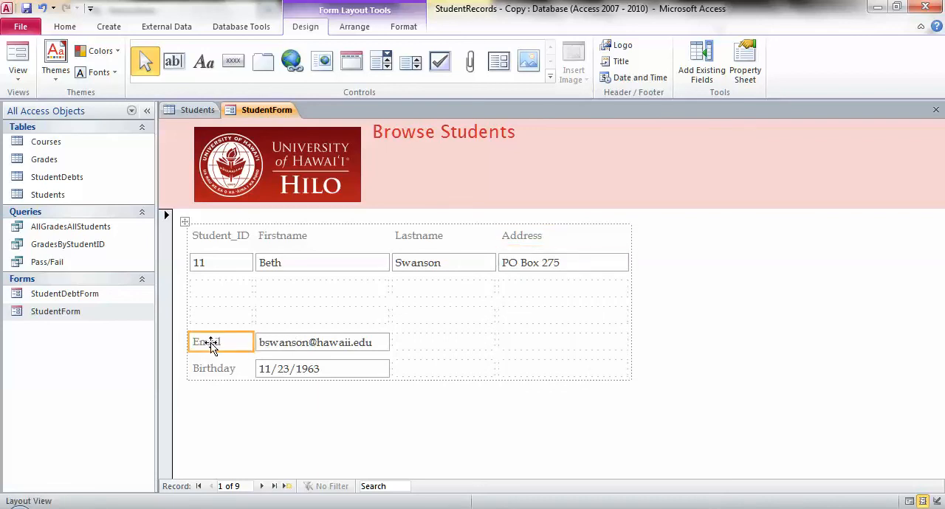
drag(212, 345, 215, 295)
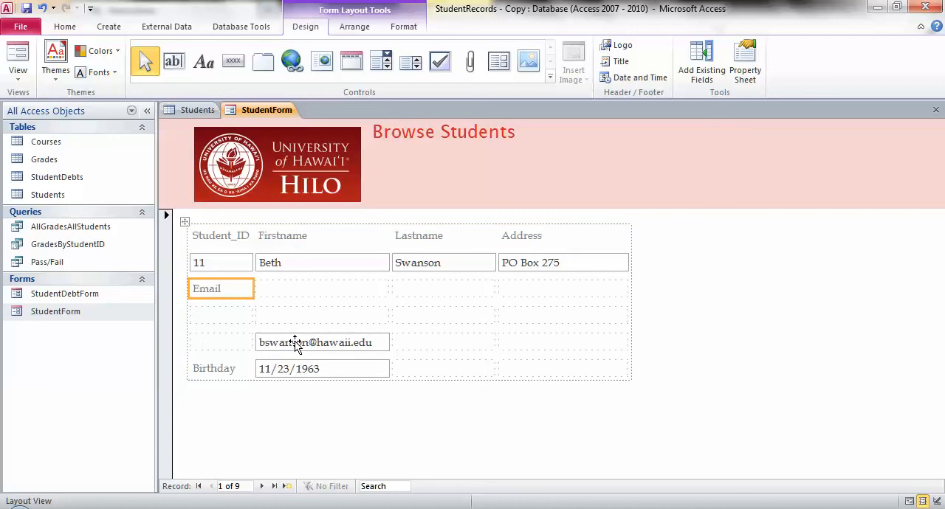
drag(294, 344, 246, 312)
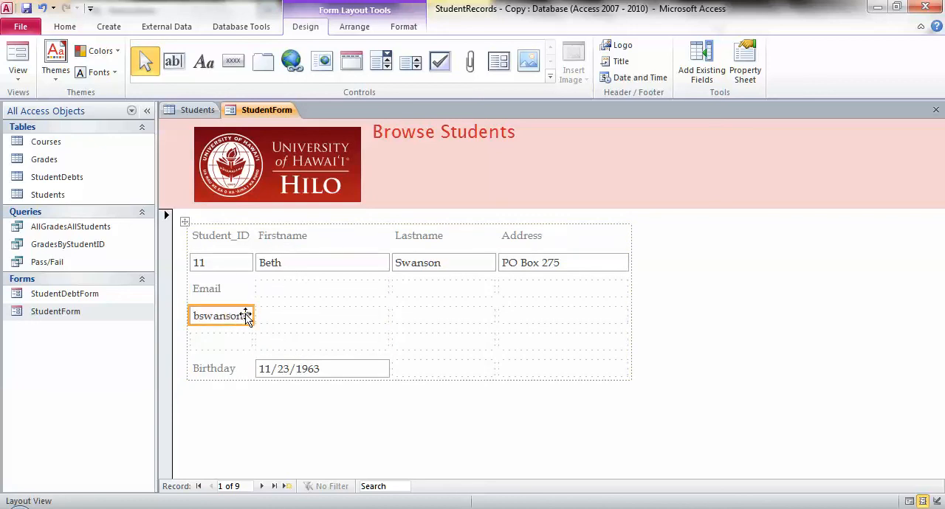
Step: Try to widen the Student_ID column while the whole label row is selected, and undo the resize
click(253, 238)
click(255, 236)
click(252, 235)
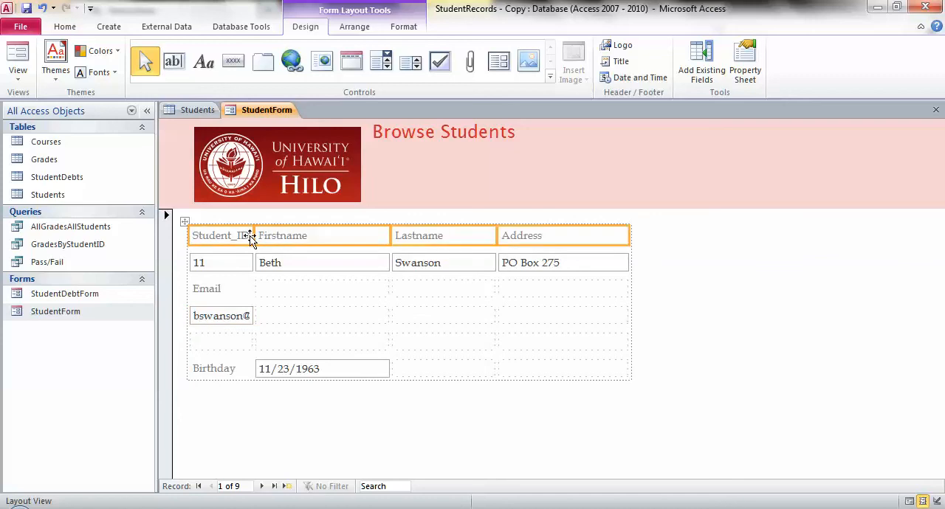
drag(256, 235, 277, 238)
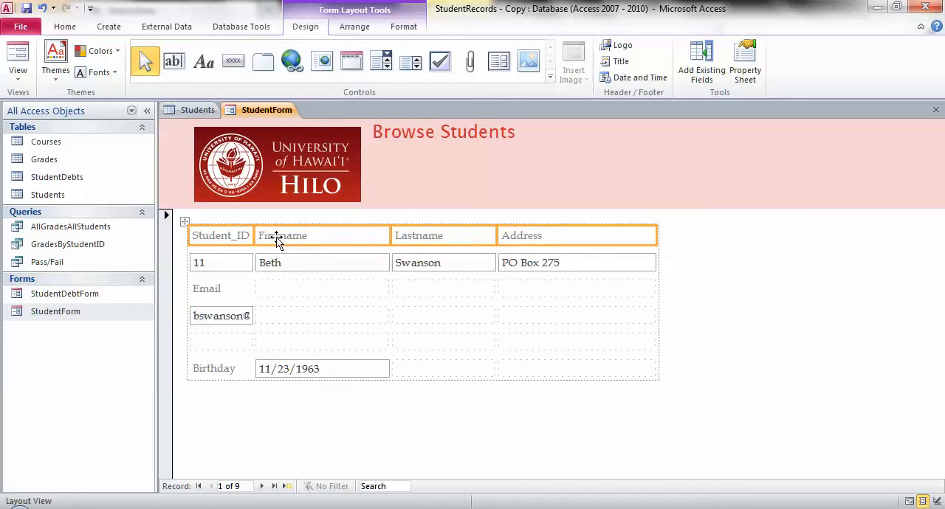
key(ctrl+z)
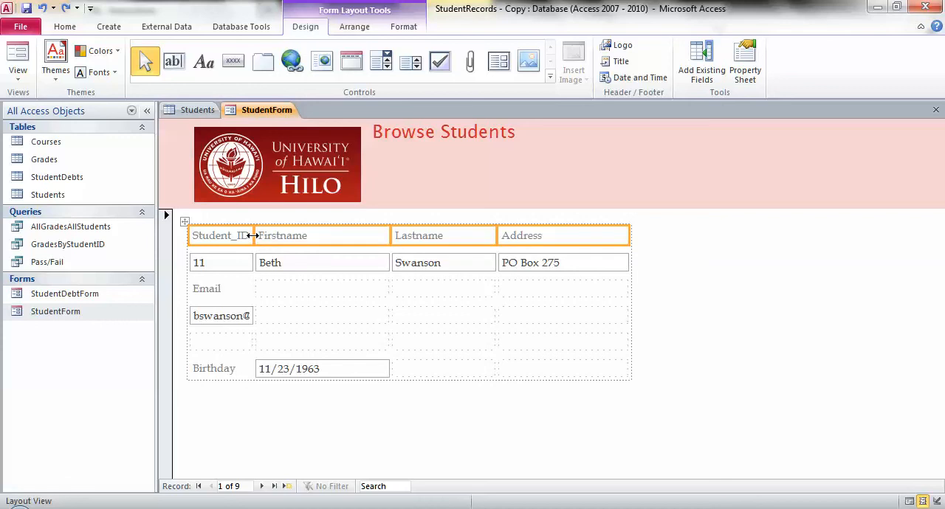
Step: Widen only the Student_ID column enough to fit the full email address in the text box below
click(253, 236)
drag(242, 246, 308, 239)
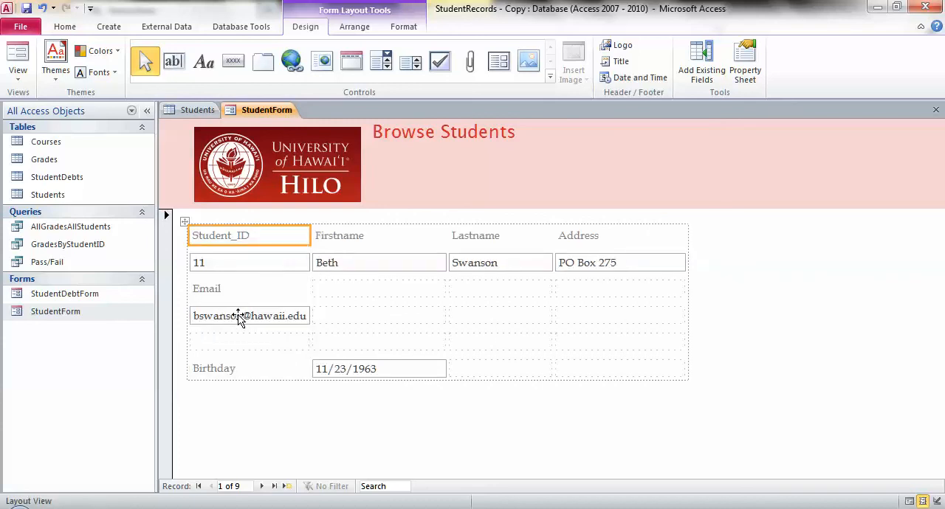
mouse_move(237, 314)
mouse_down()
mouse_move(312, 297)
mouse_move(243, 311)
mouse_up()
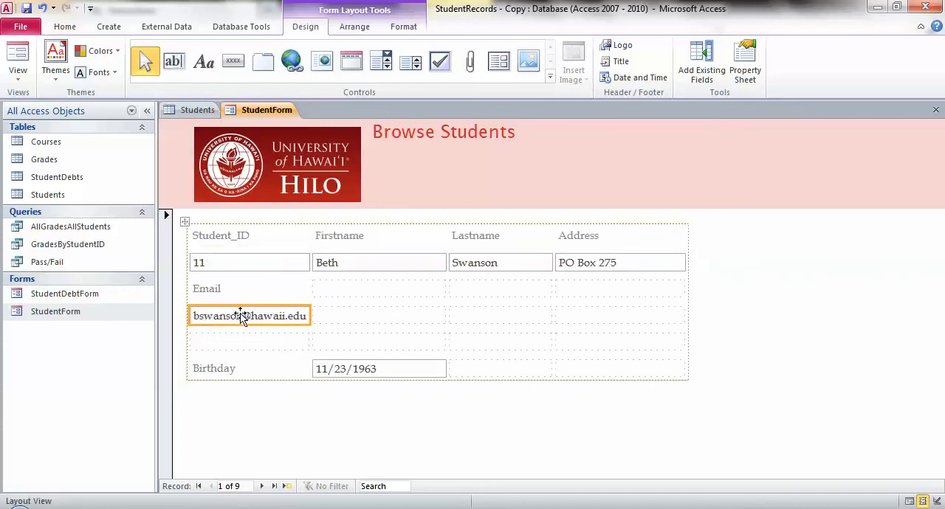
Step: Move the Birthday label into the cell beside the Email label, and its text box directly beneath it
drag(224, 368, 352, 293)
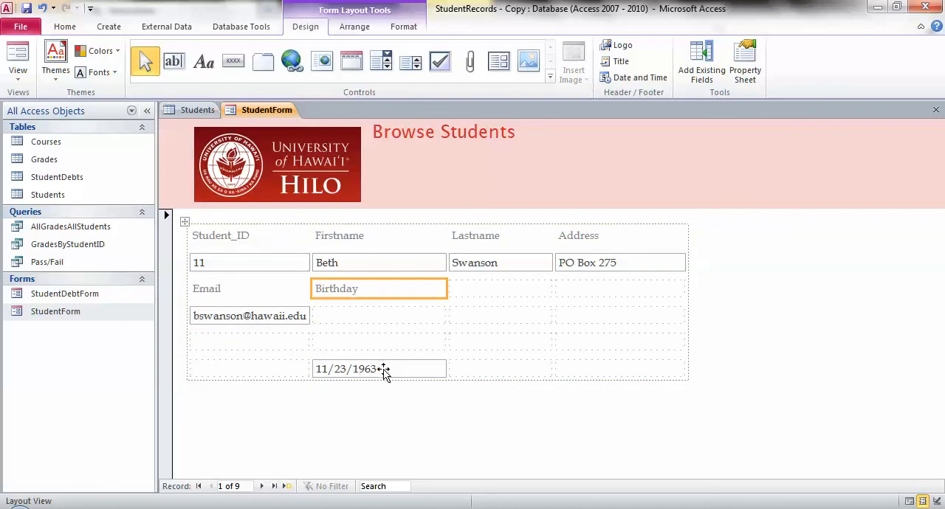
drag(381, 369, 385, 323)
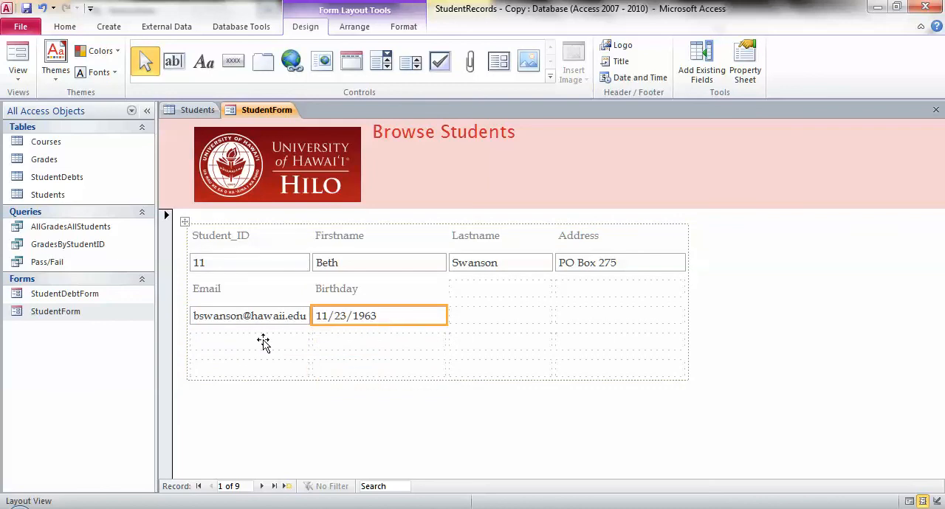
Step: Delete the entire empty layout row directly below the Email and Birthday text boxes
click(186, 347)
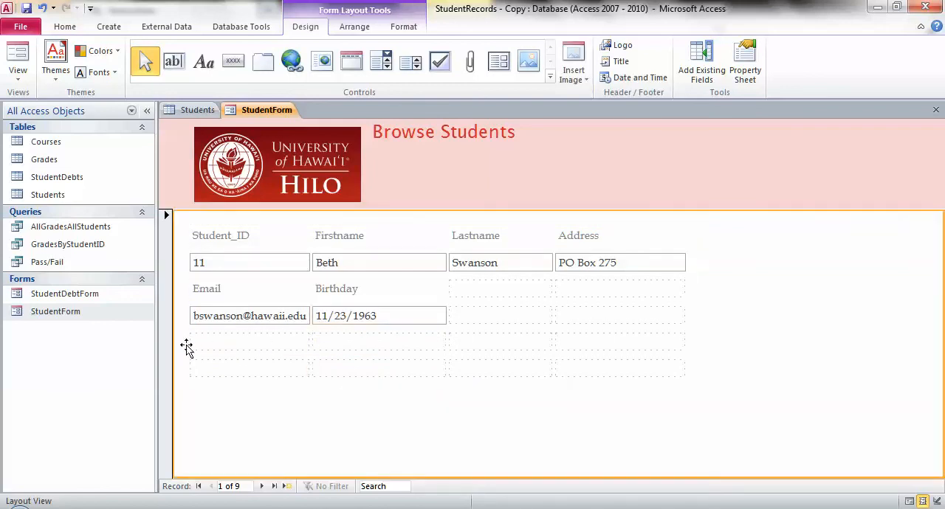
click(188, 342)
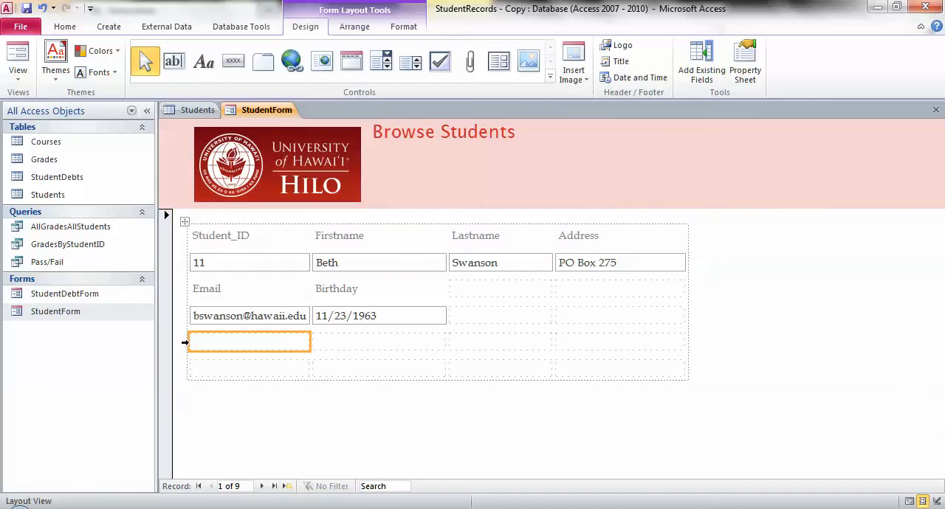
click(185, 342)
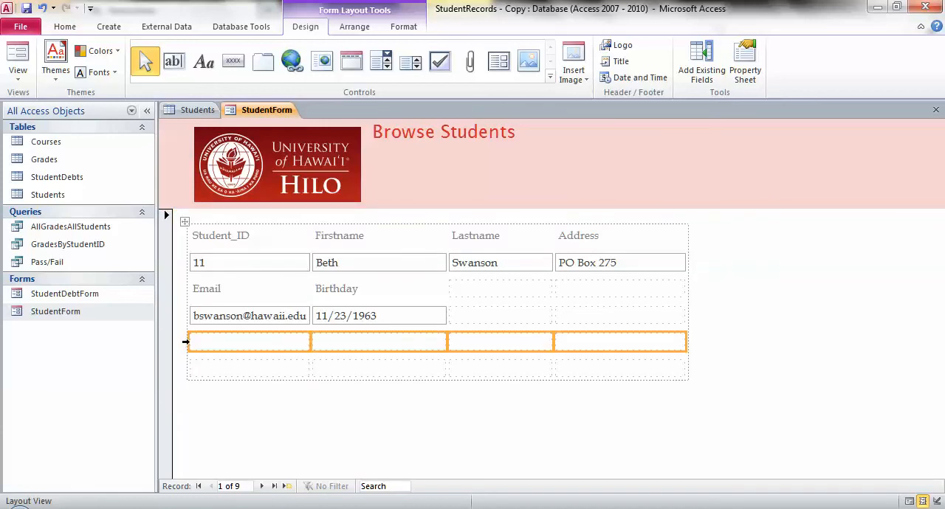
right_click(186, 341)
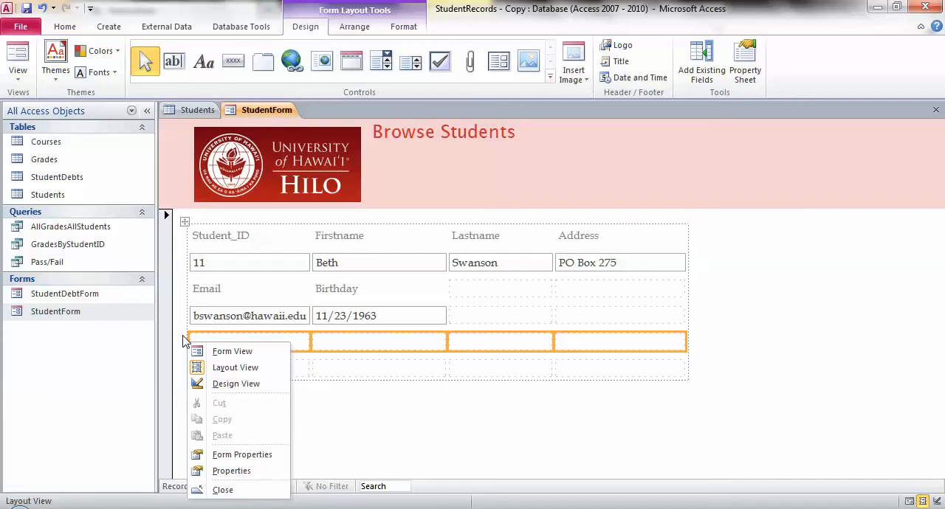
key(Escape)
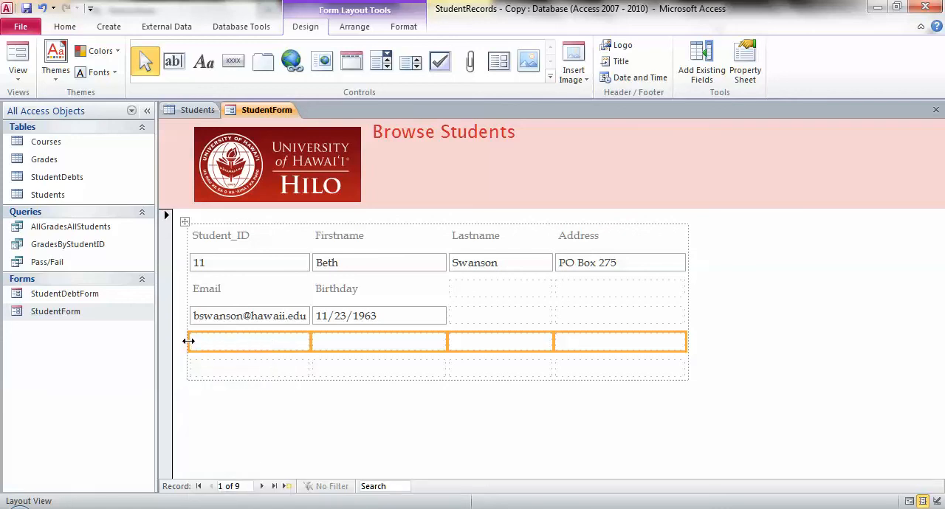
right_click(188, 342)
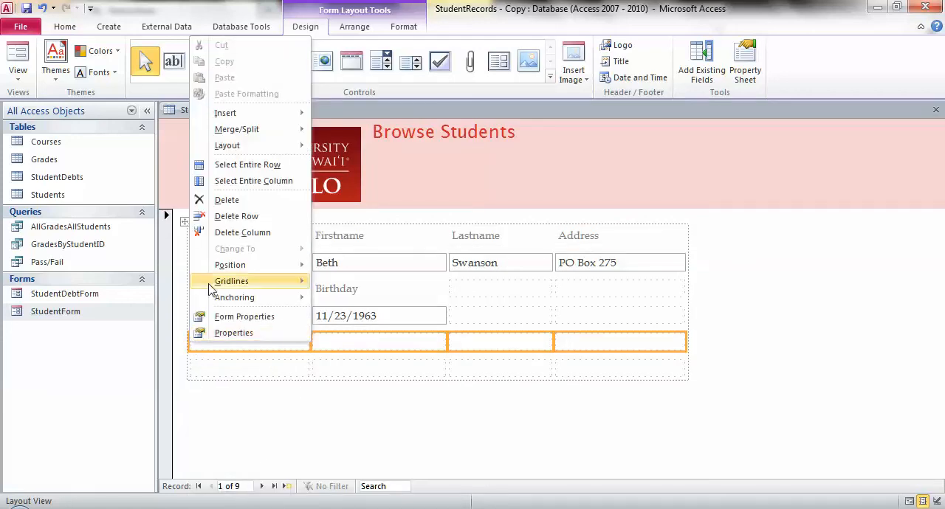
click(250, 218)
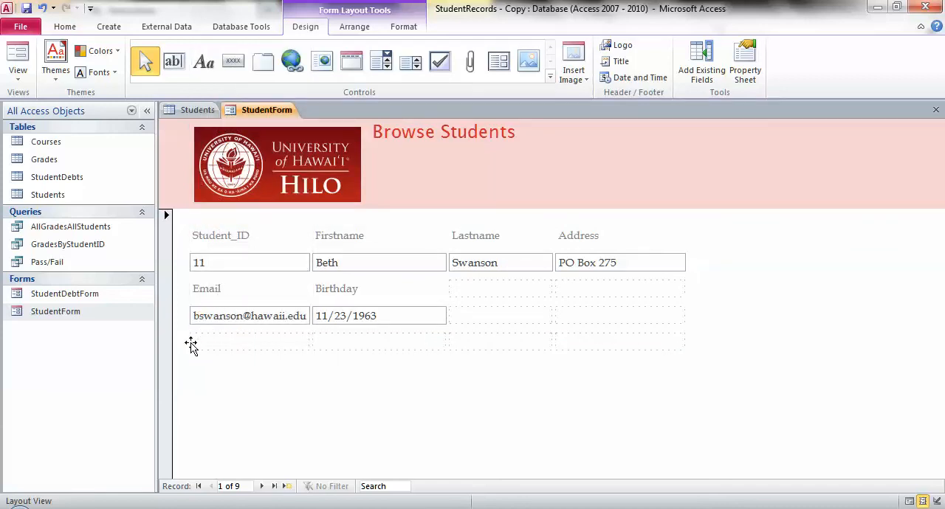
Step: Select the remaining empty layout row beneath the Email and Birthday text boxes
click(190, 340)
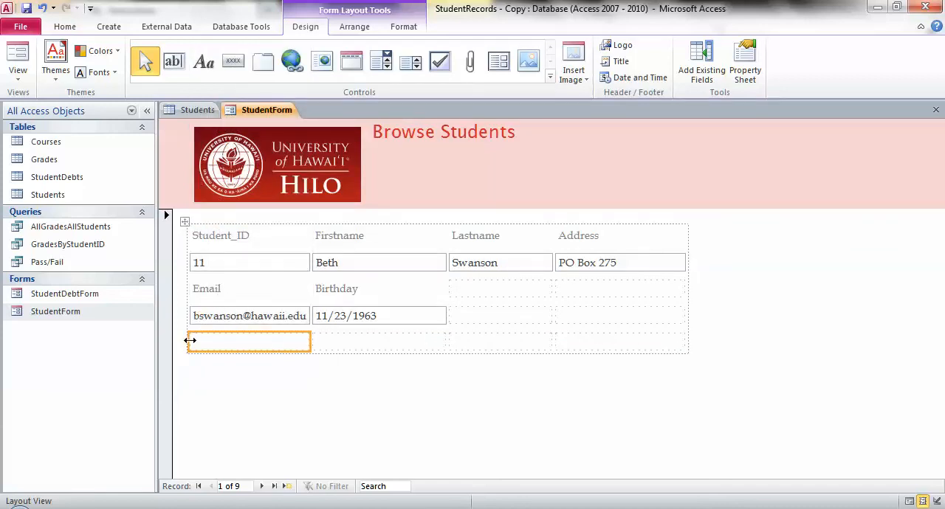